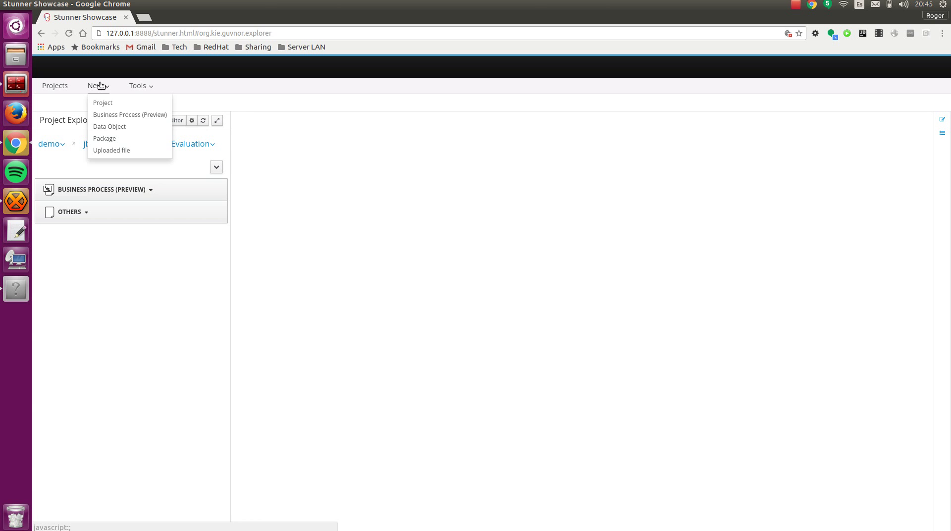
Create a business process named MyNewProcess in the default package and select its start event
click(130, 115)
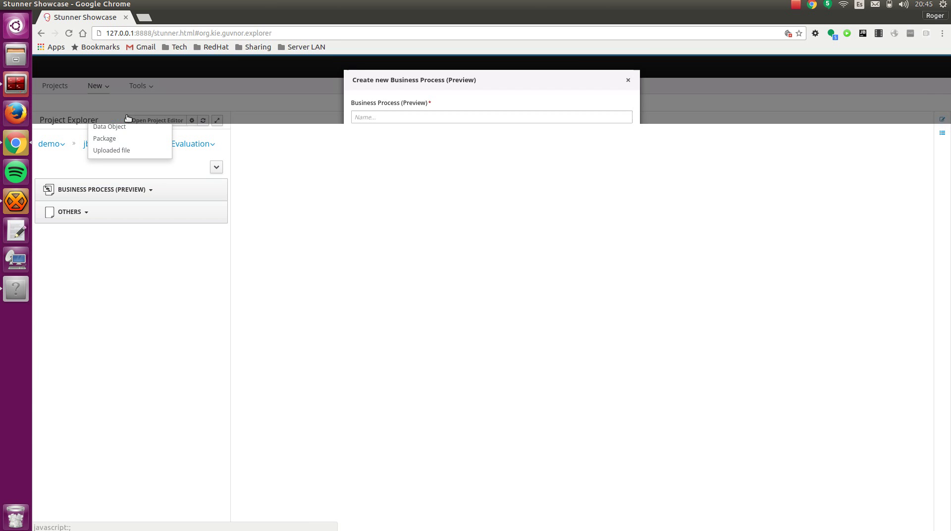
click(399, 116)
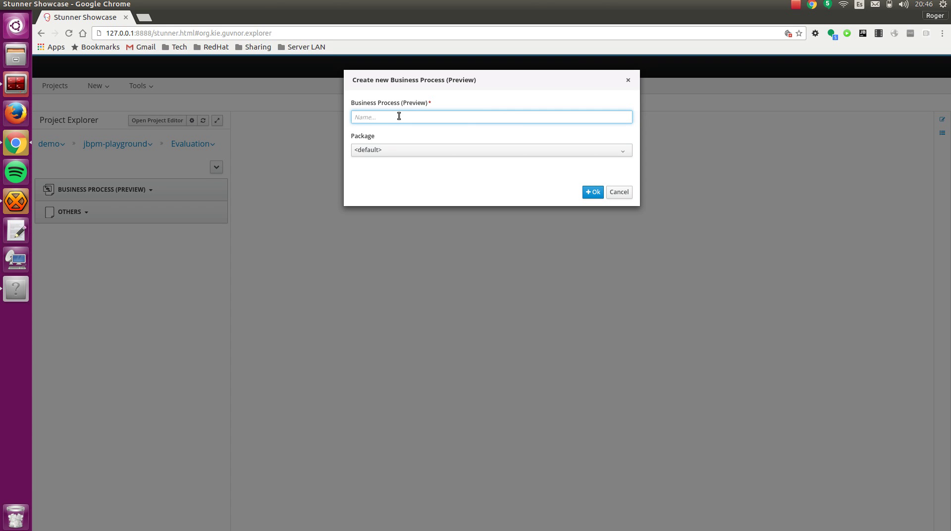
text(MyNewProcess)
click(590, 193)
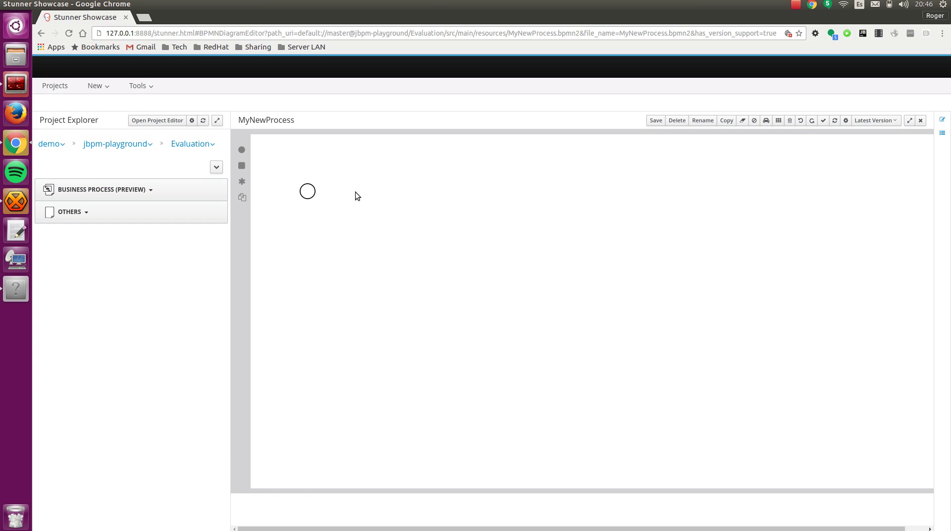
click(307, 190)
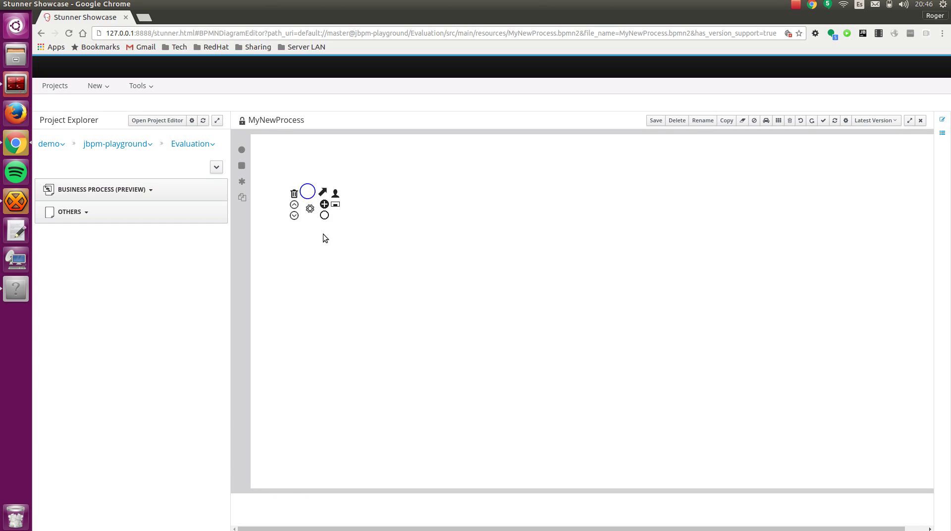
Open the existing evaluation process and look through the shape categories of its palette, including Activities and Lanes
click(80, 188)
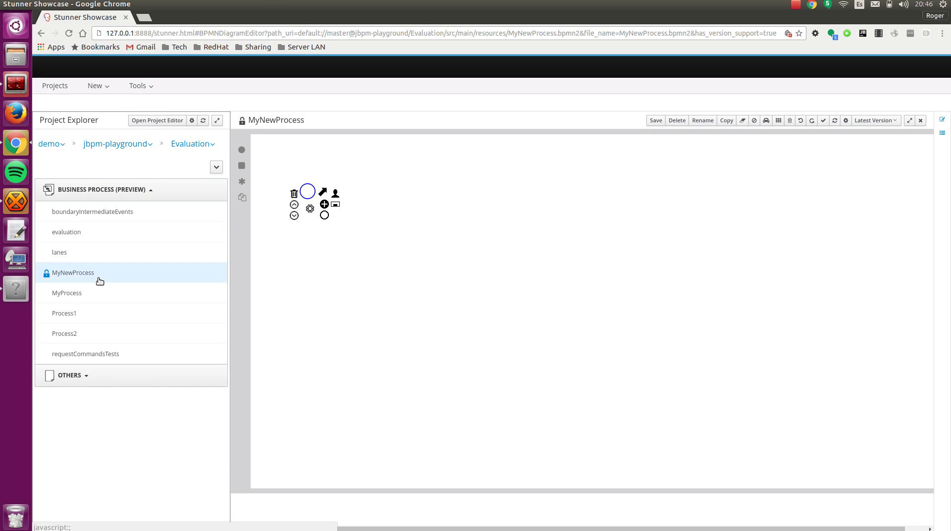
click(82, 240)
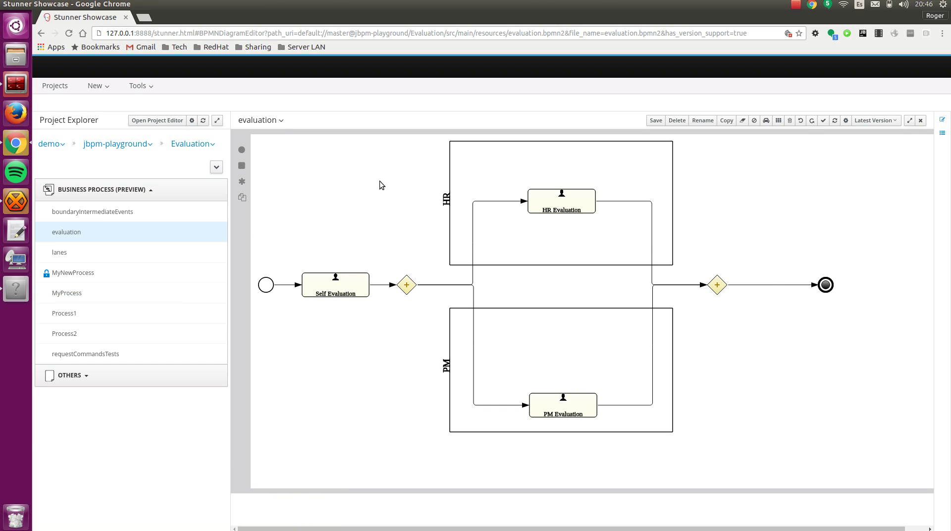
mouse_move(243, 150)
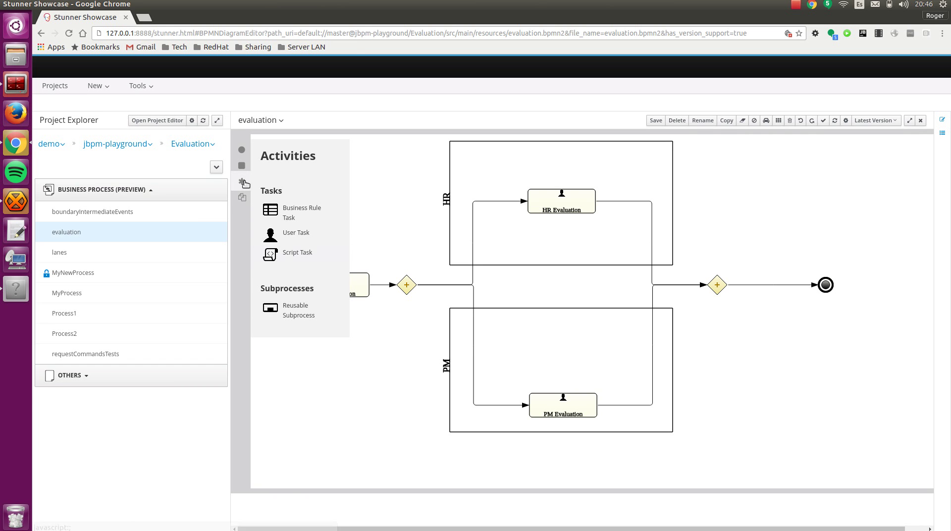
mouse_move(242, 200)
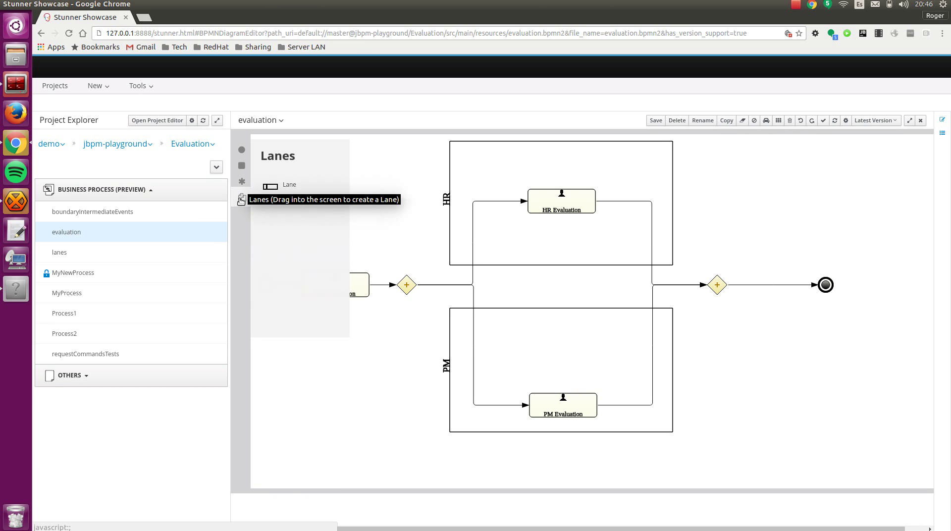
click(394, 209)
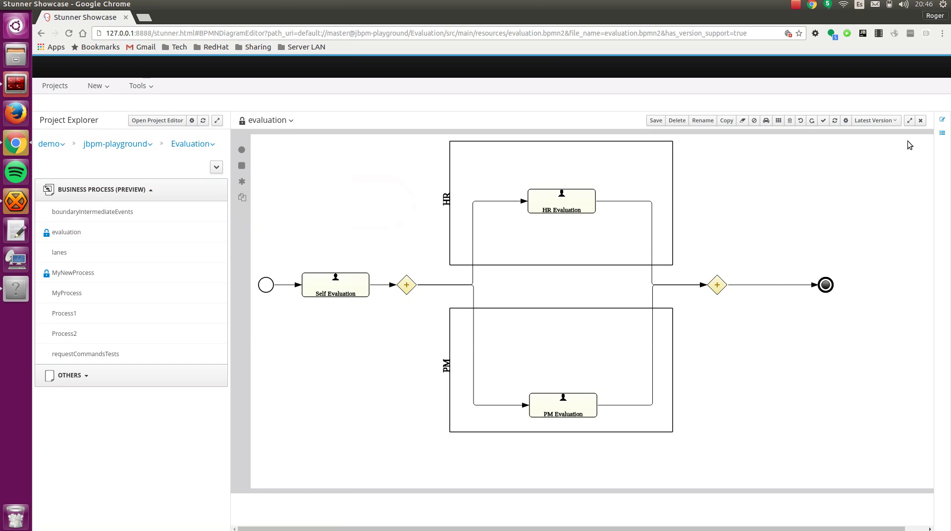
Show the diagram properties and rename the Self Evaluation task to Self Evaluation 22
click(943, 124)
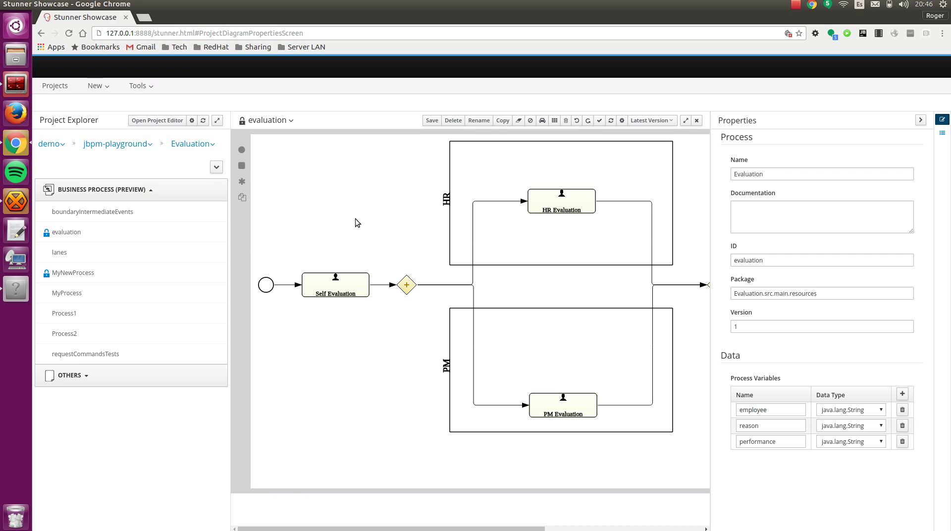
click(357, 284)
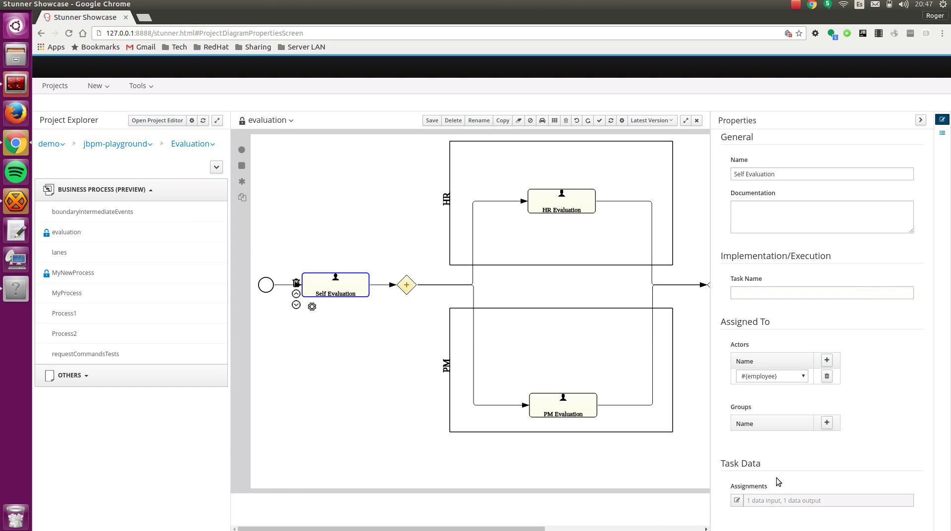
click(798, 179)
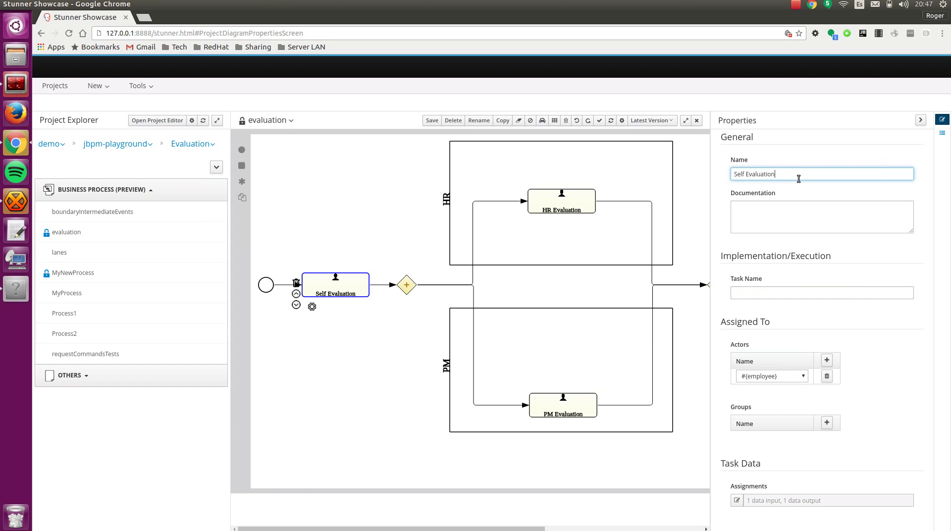
key(Tab)
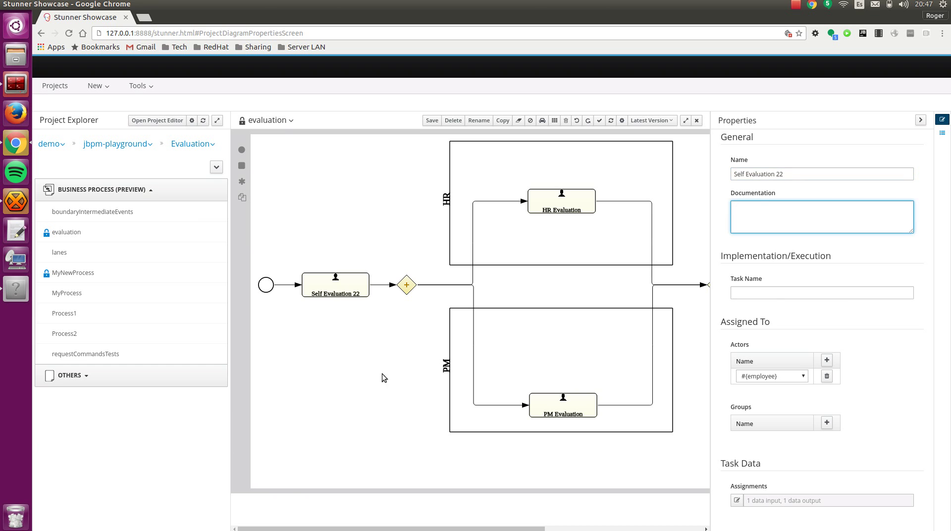
click(495, 305)
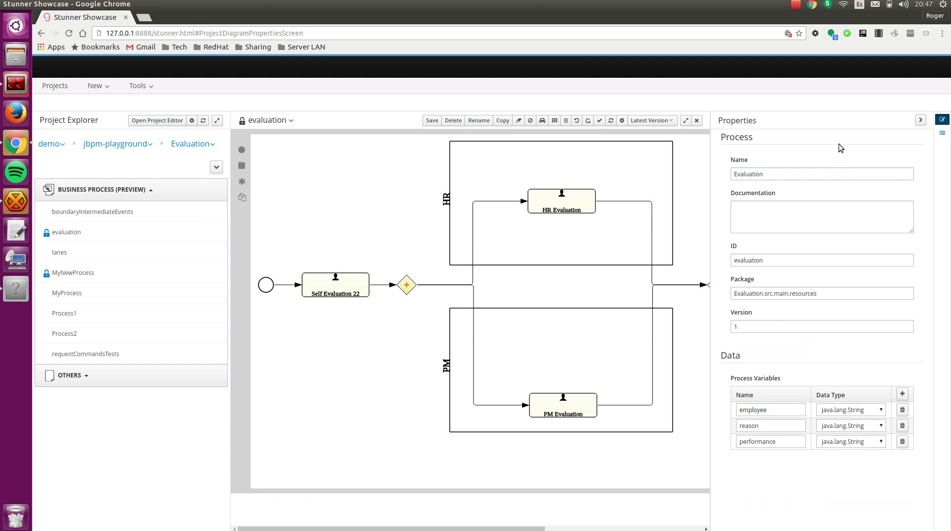
Examine the evaluation diagram's structure in the explorer tree, selecting its lanes, their user tasks and other nodes one after another
click(941, 132)
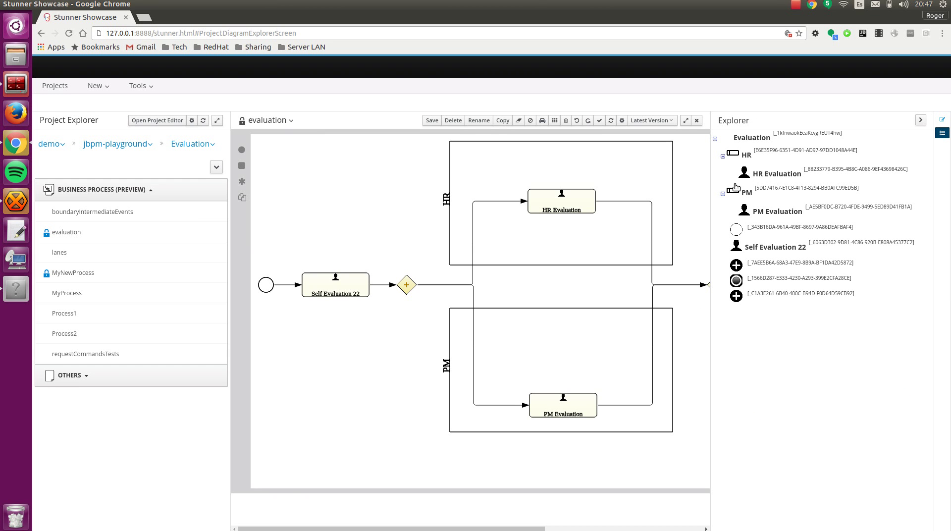
click(748, 156)
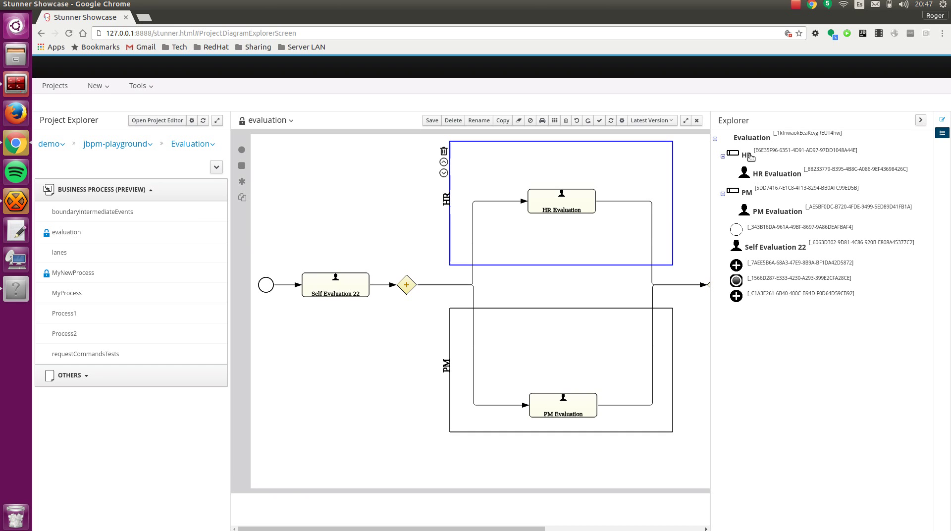
click(751, 196)
click(762, 175)
click(762, 213)
click(753, 263)
click(755, 278)
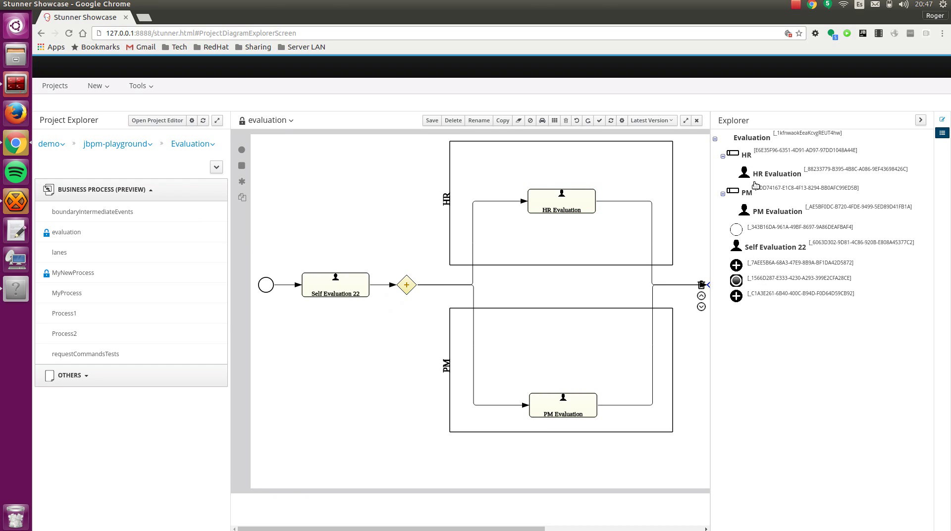
click(753, 140)
Close the evaluation diagram and discard its unsaved changes
click(696, 120)
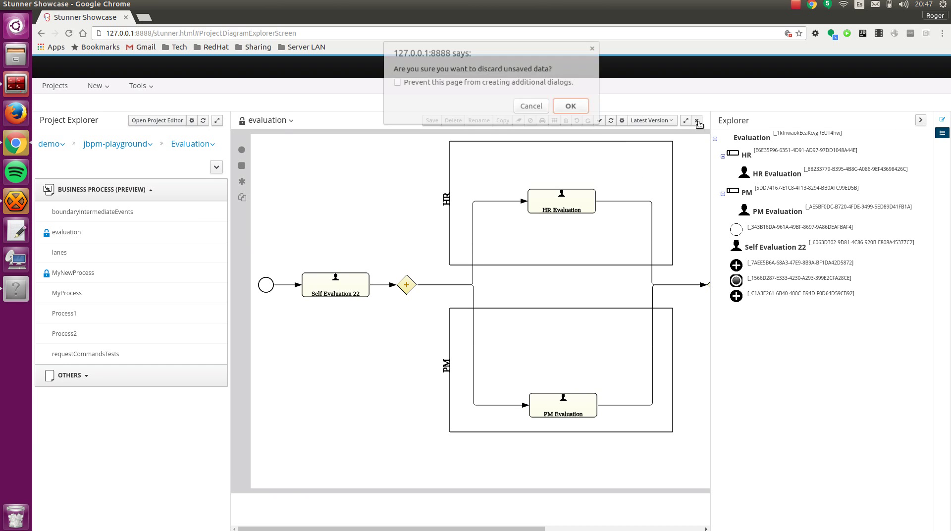
click(572, 106)
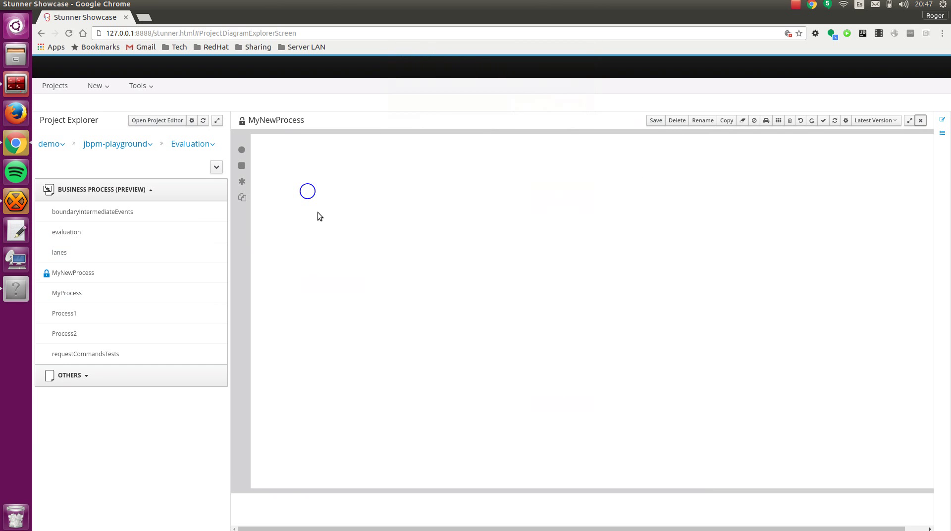
Add a None Task connected from the start event of MyNewProcess, level with it on the canvas
click(307, 193)
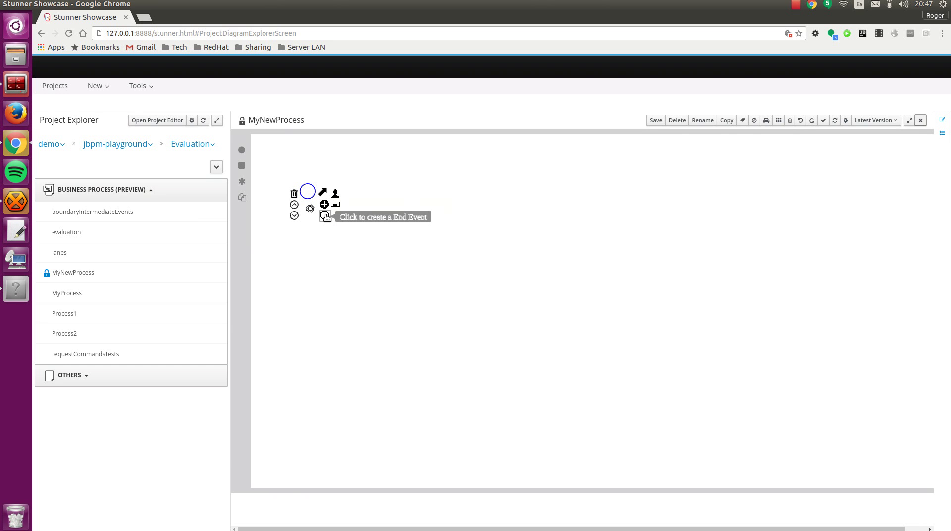
click(335, 193)
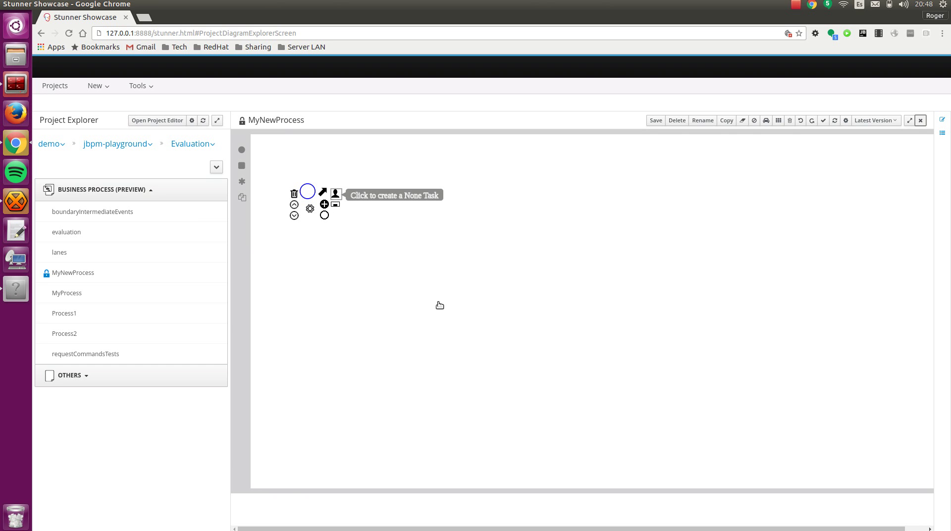
drag(381, 196, 481, 192)
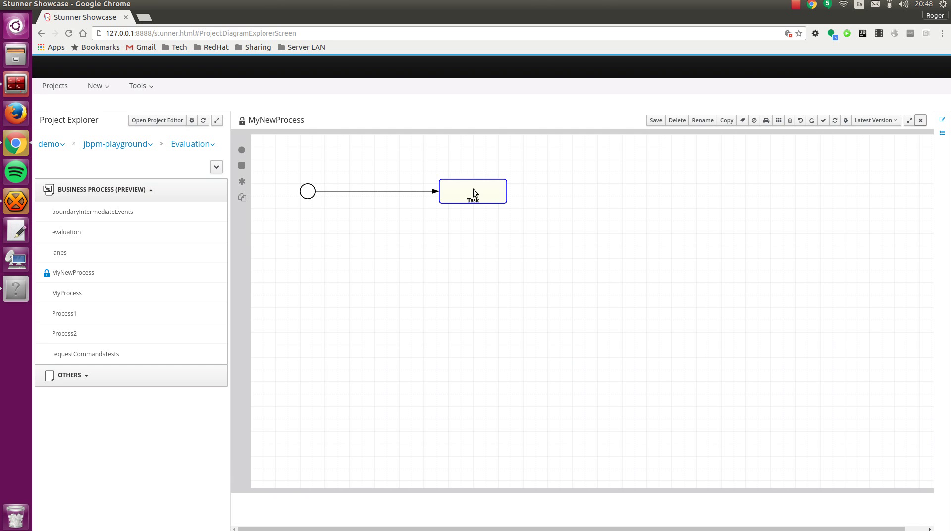
Move the new task closer to the start event and select it
drag(474, 190, 449, 189)
click(453, 233)
drag(465, 188, 399, 187)
click(382, 186)
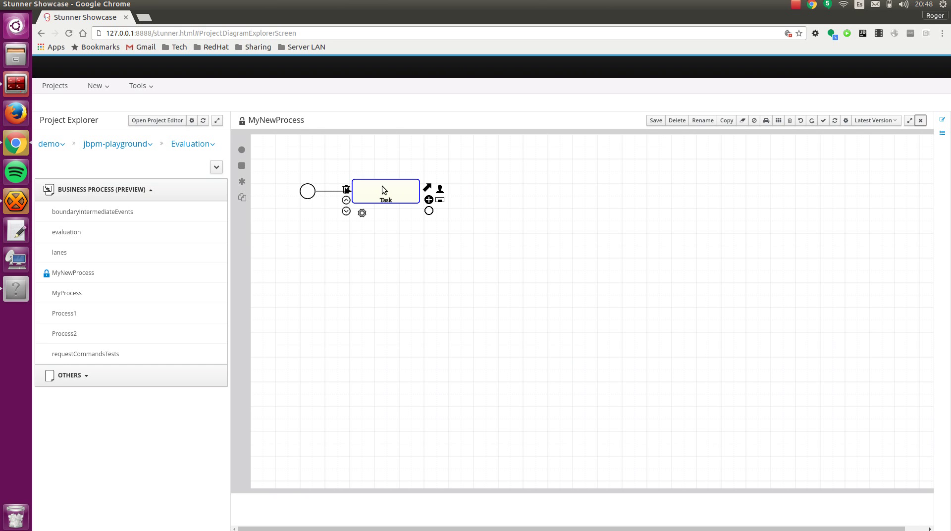
Chain a parallel gateway, a second task and an end event after the first task, placing the end event beyond and below the second task
click(428, 200)
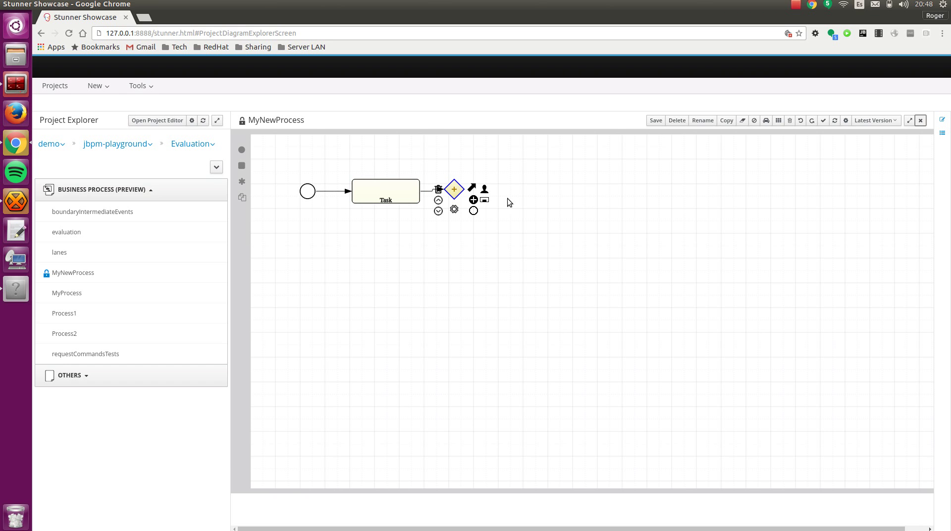
click(484, 189)
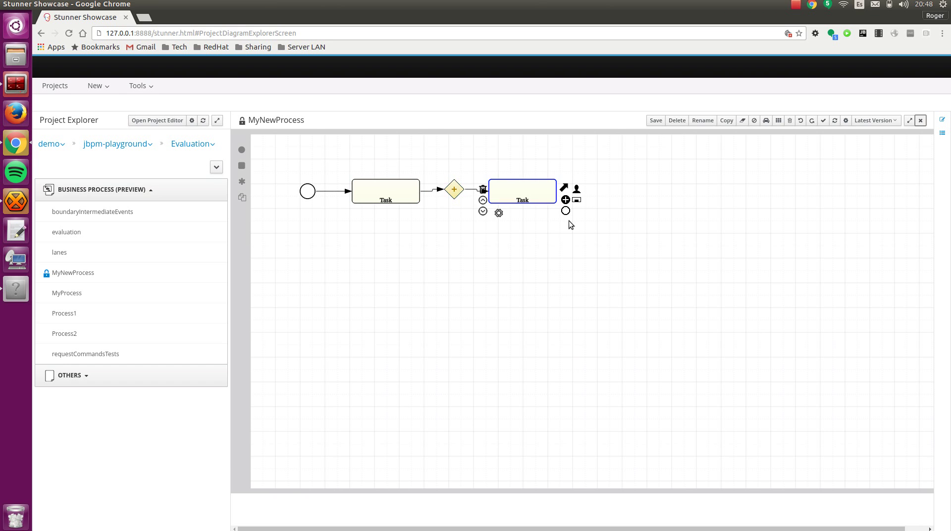
click(566, 210)
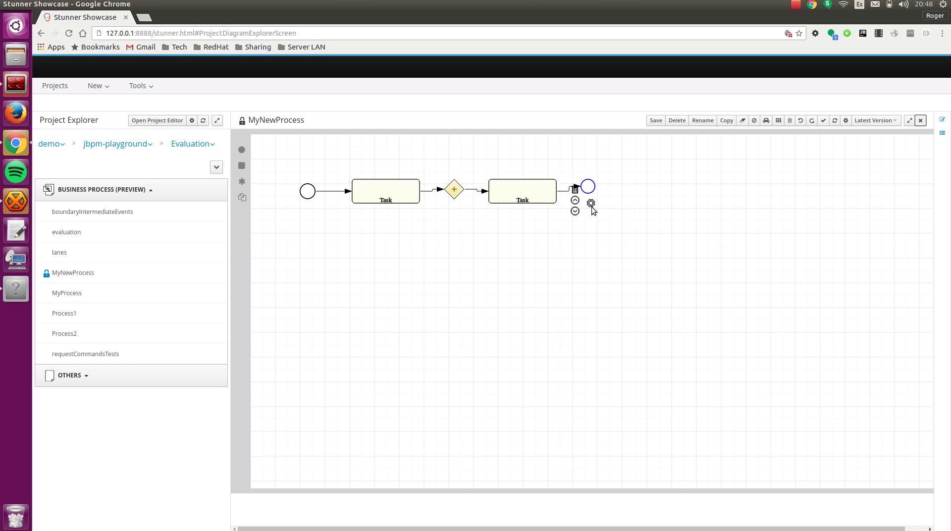
drag(590, 187, 719, 272)
click(397, 284)
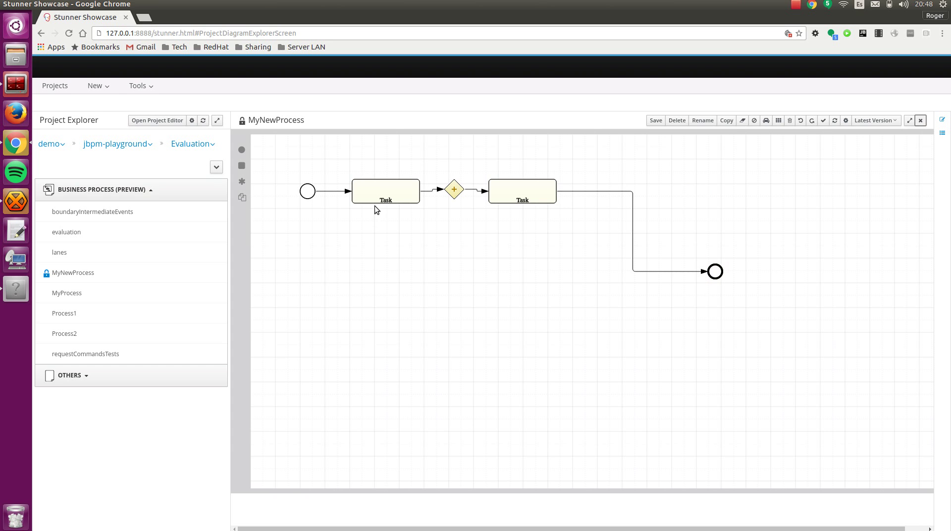
Rename the task following the start event to First Task
click(388, 189)
double_click(369, 193)
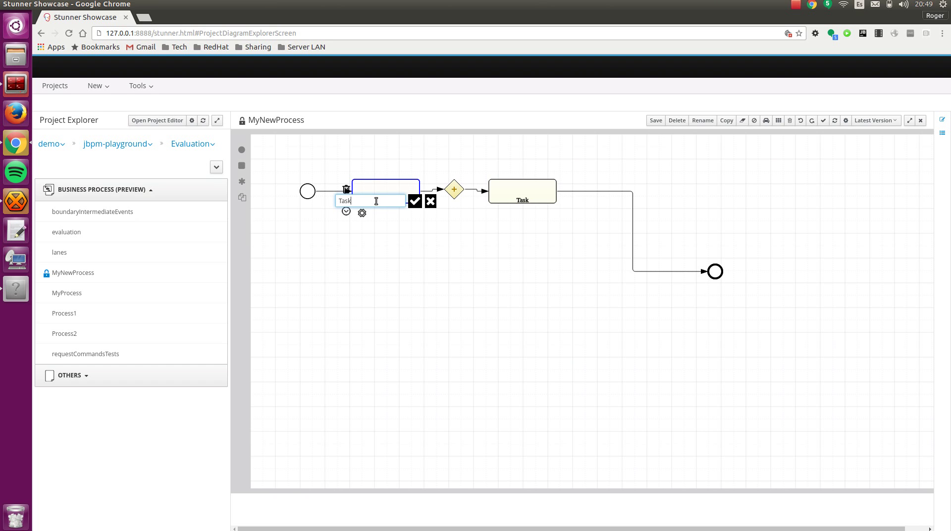
key(ctrl+a)
text(First Task)
key(Return)
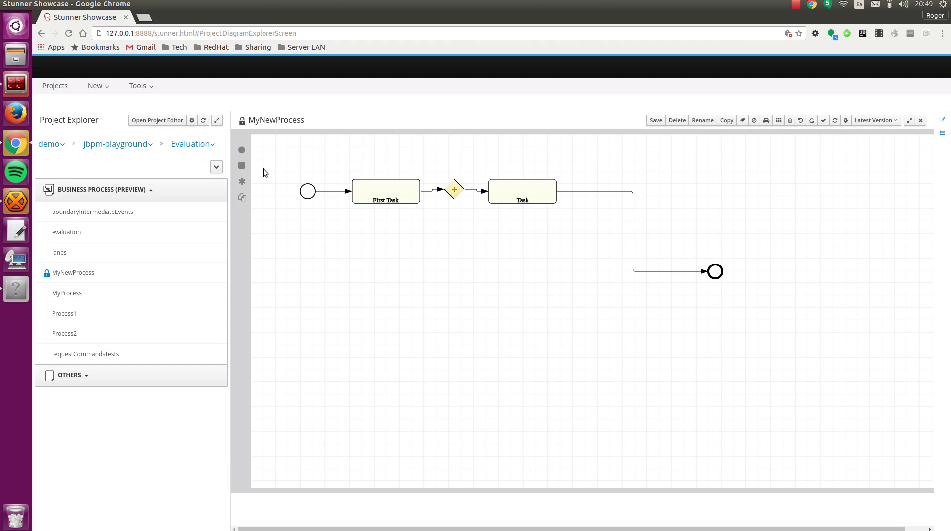
Add a lane in the empty area below the flow and name it Applicant
mouse_move(241, 197)
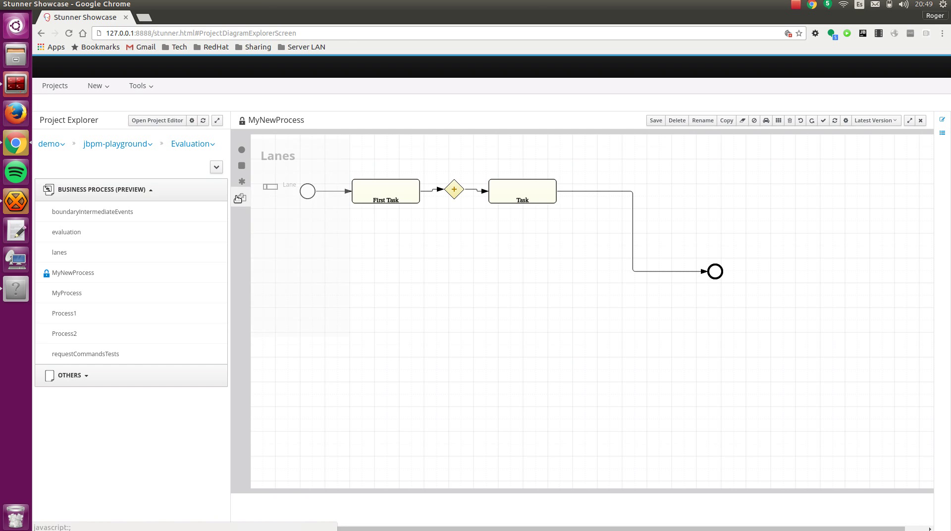
drag(375, 315, 391, 304)
double_click(397, 362)
click(321, 368)
double_click(322, 367)
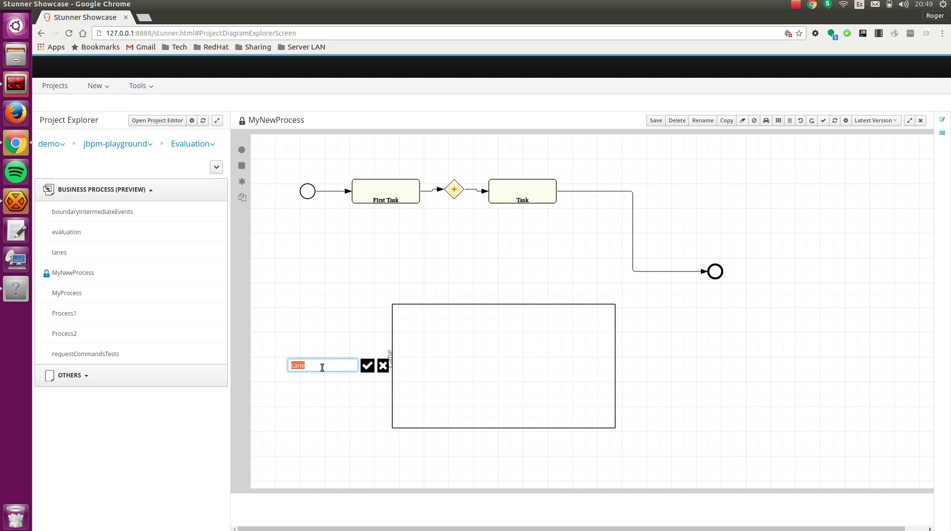
text(Applicant)
key(Return)
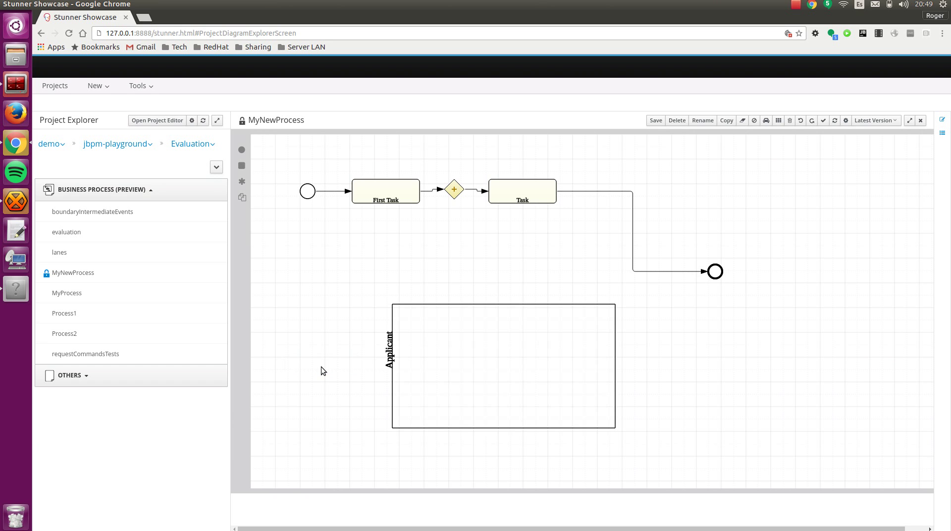
Widen the Applicant lane to almost twice its width and shift it back beneath the process flow
click(525, 367)
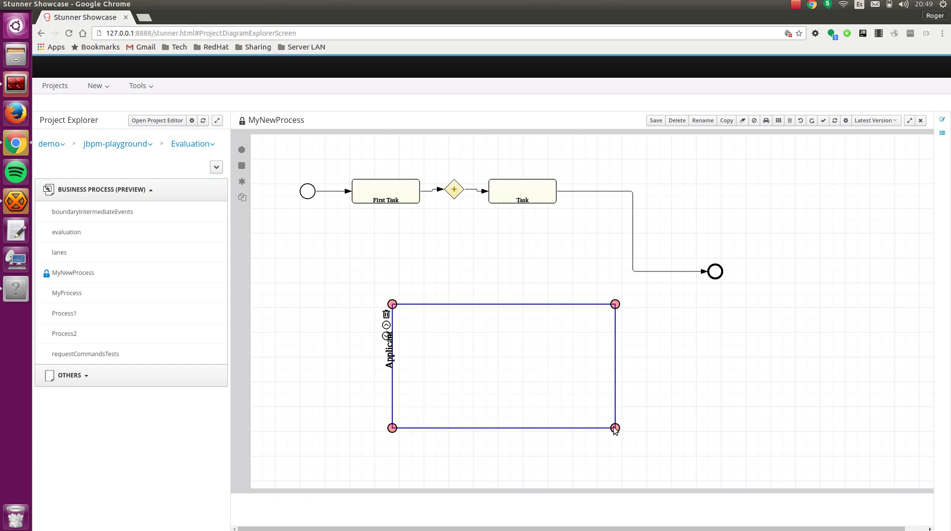
drag(615, 429, 806, 428)
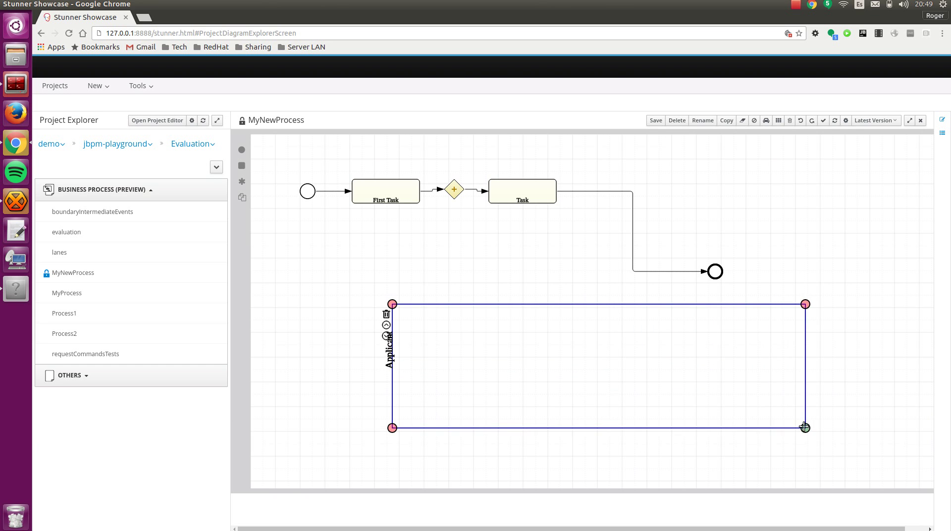
drag(626, 365, 551, 352)
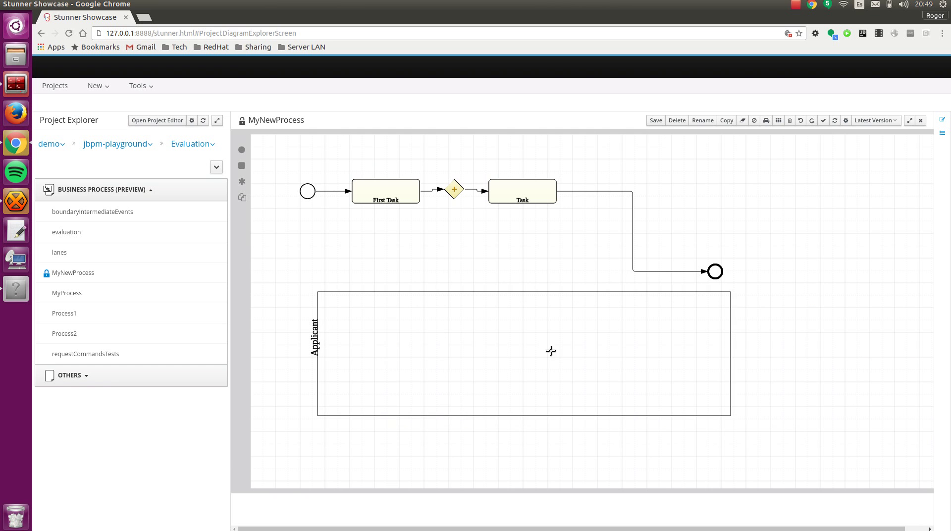
Move both tasks, the gateway and the end event into the Applicant lane in a row, placing the start event just before the lane
drag(390, 189, 397, 347)
drag(459, 195, 478, 354)
drag(544, 193, 589, 353)
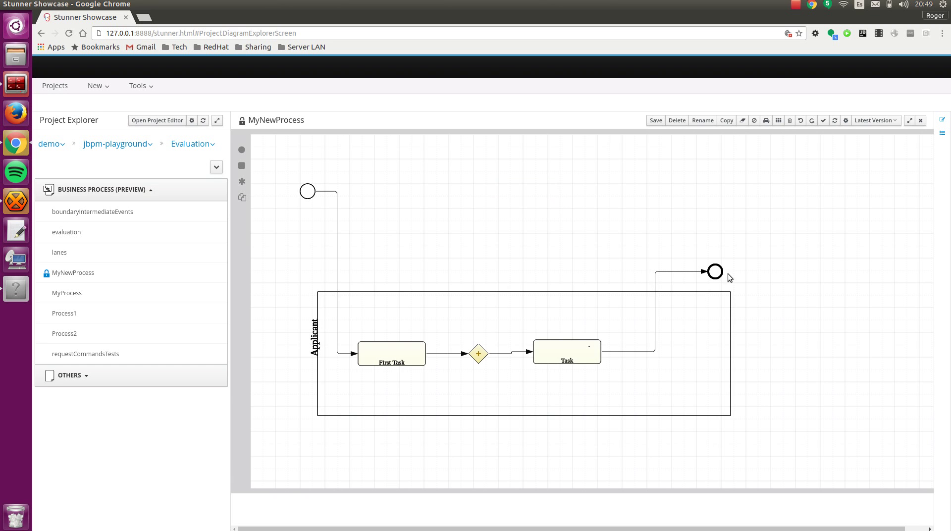
drag(716, 278, 698, 351)
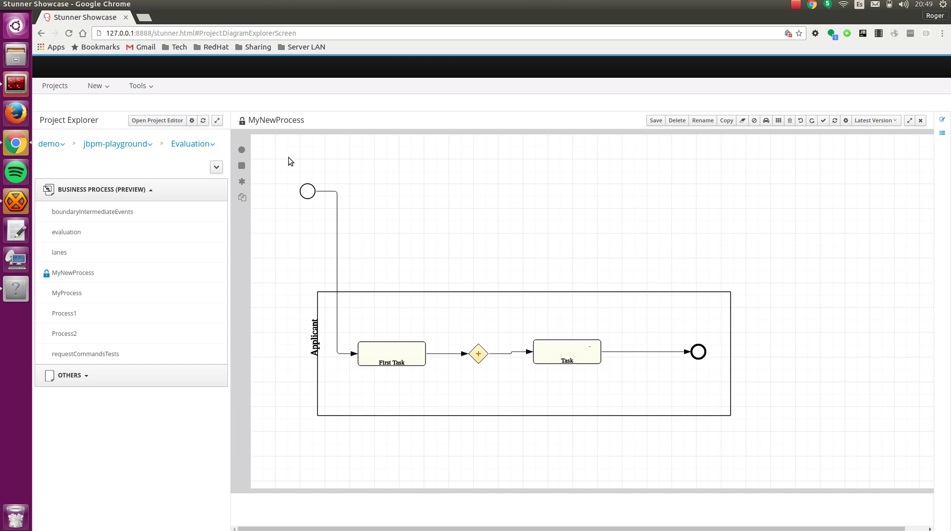
drag(307, 191, 279, 353)
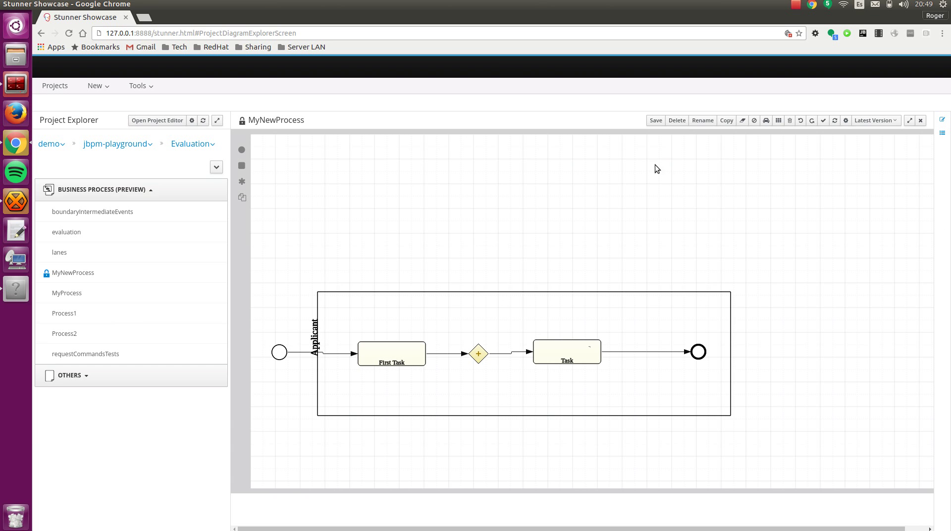
Run the graph visit that highlights the diagram's elements and show the diagram's element tree
click(766, 121)
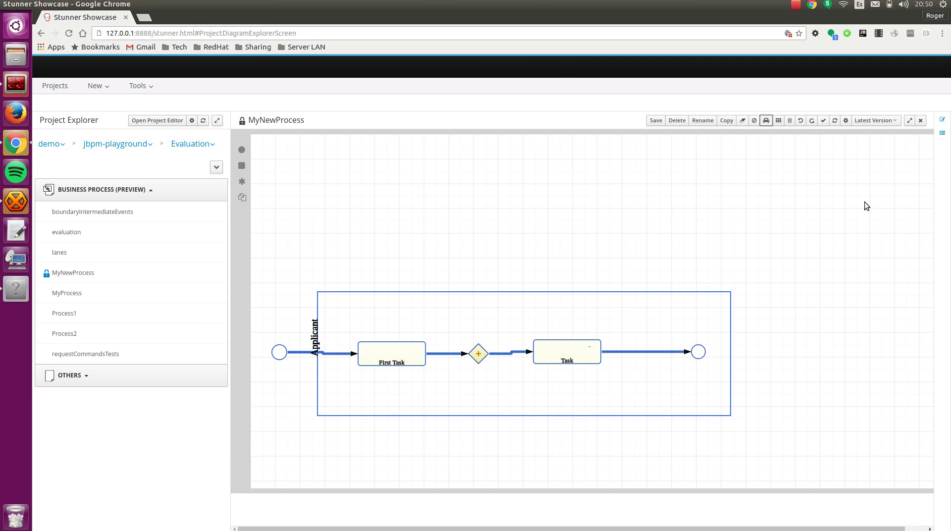
click(941, 133)
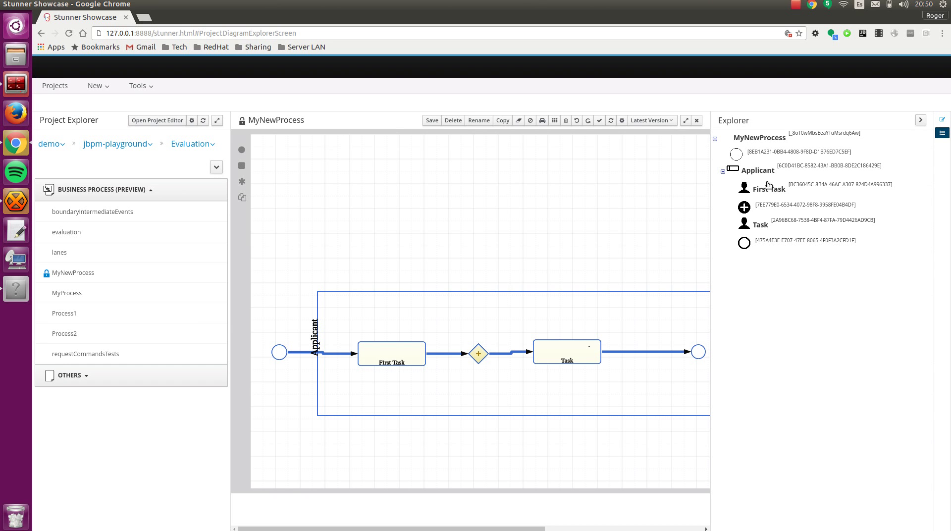
Save the changes to MyNewProcess without adding a comment
click(431, 121)
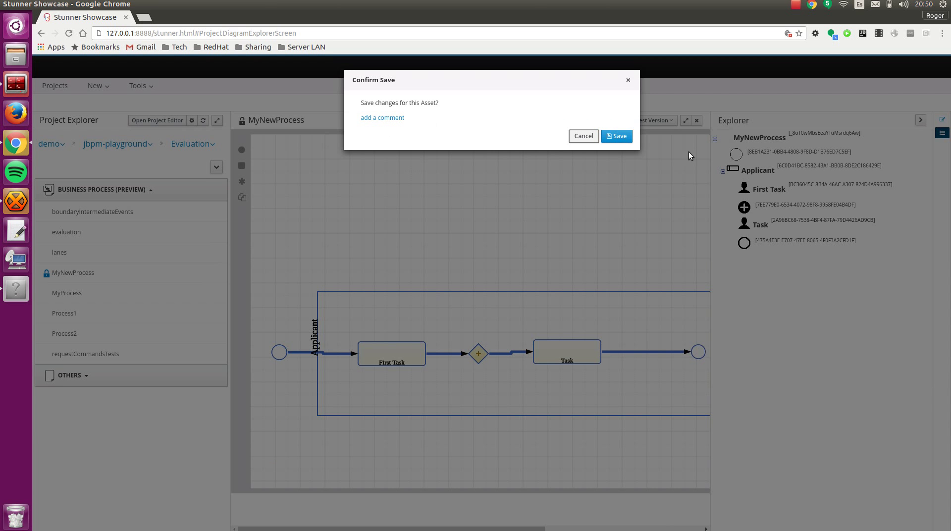
click(619, 136)
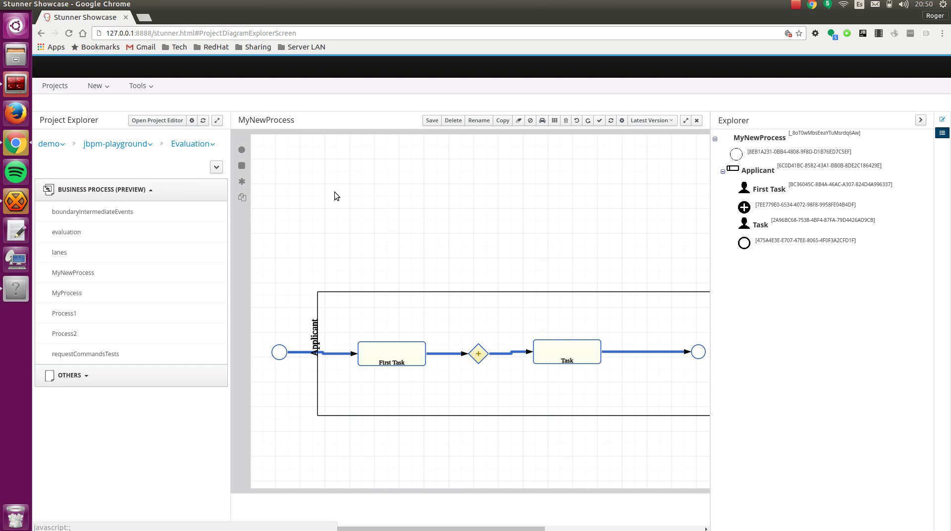
Open the evaluation process from the Business Process assets for viewing and return to MyNewProcess
click(94, 193)
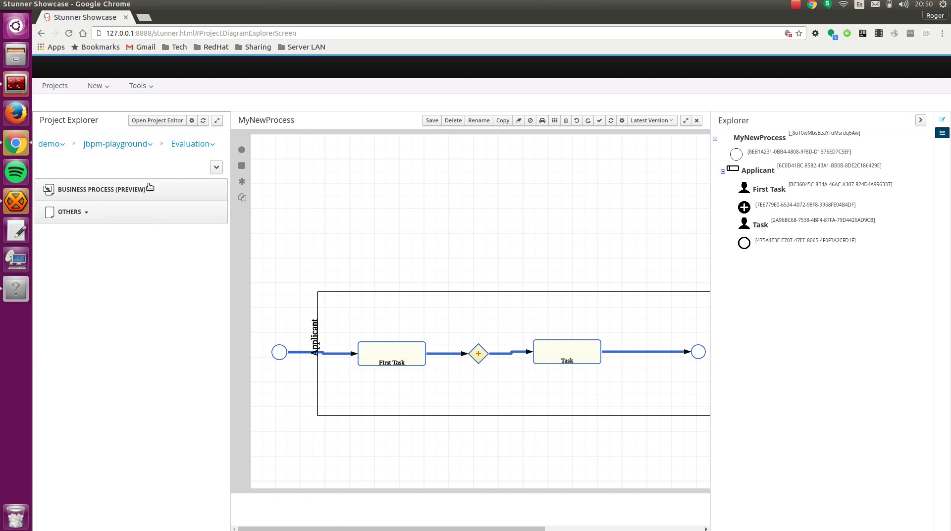
click(70, 188)
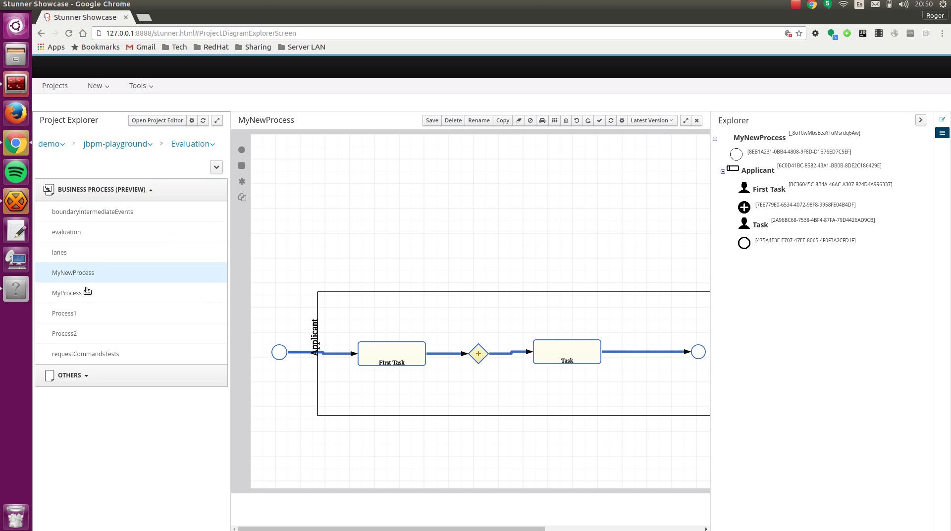
click(84, 238)
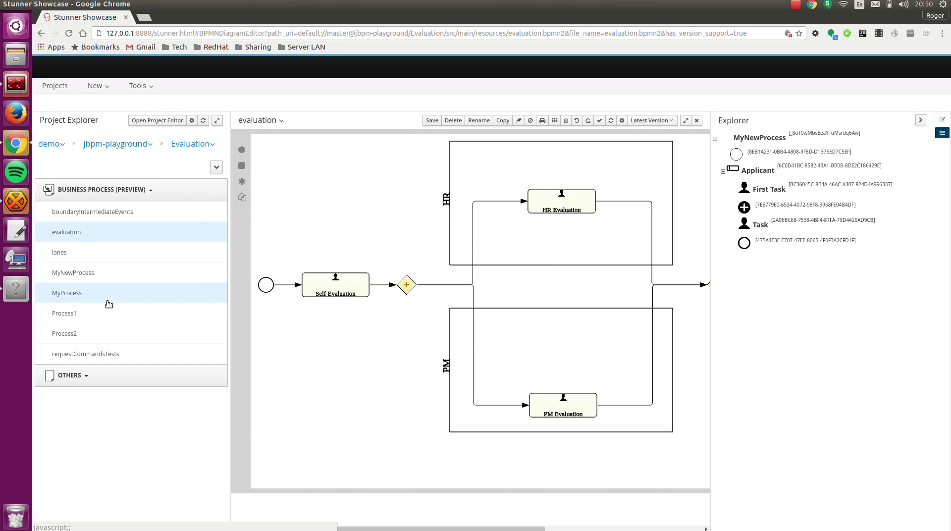
click(99, 276)
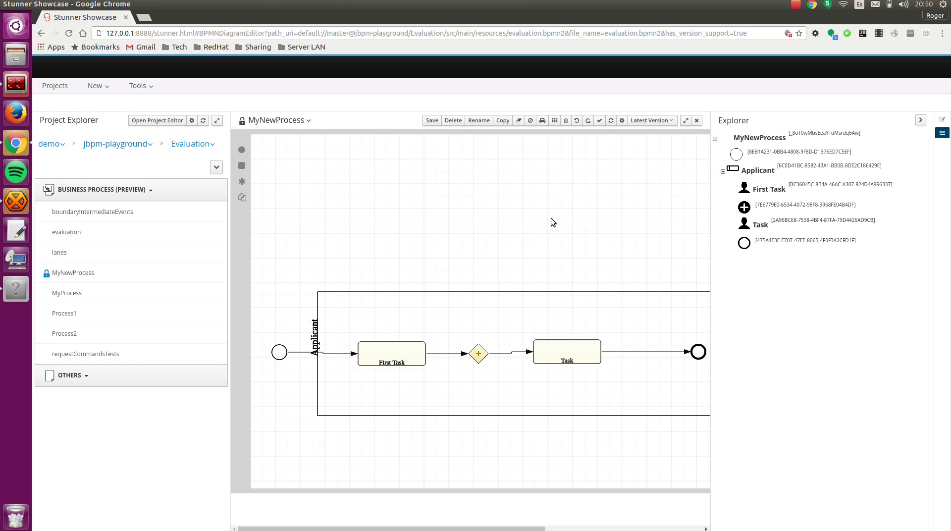
Undo the latest moves of the start and end events and redo them
click(577, 122)
click(577, 122)
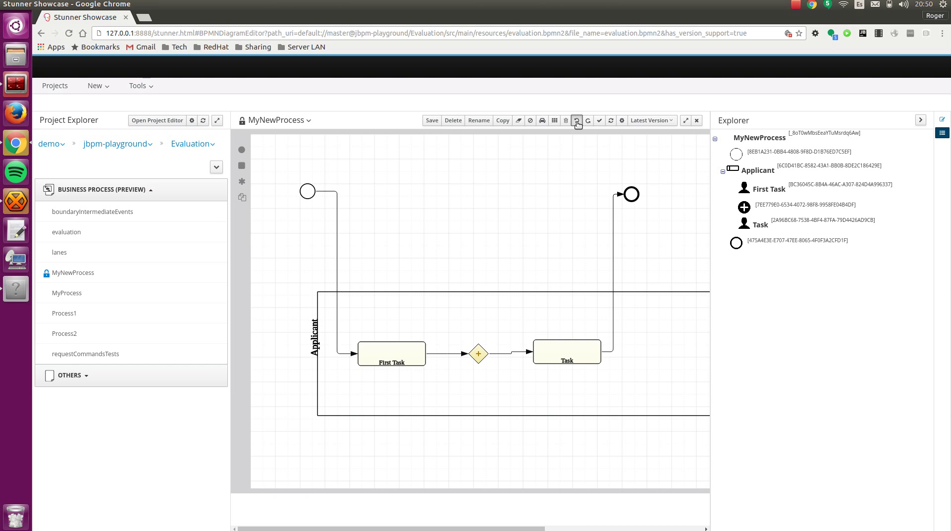
click(577, 122)
click(587, 122)
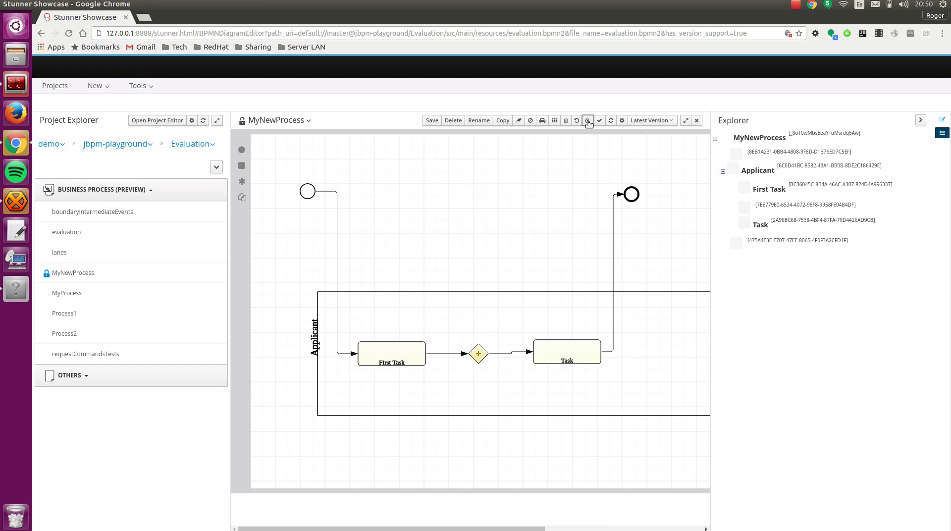
click(588, 122)
click(588, 122)
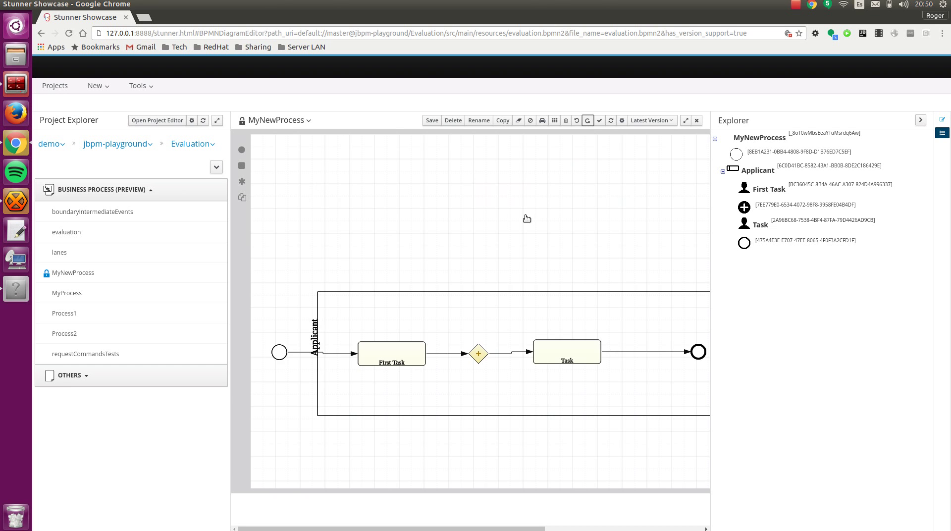
scroll(510, 245, up, 1)
scroll(510, 260, up, 4)
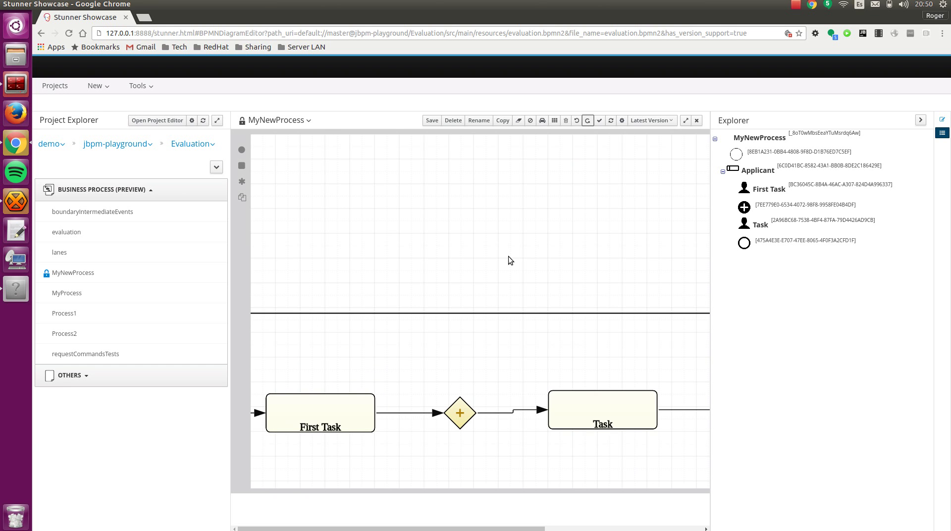
scroll(502, 240, down, 5)
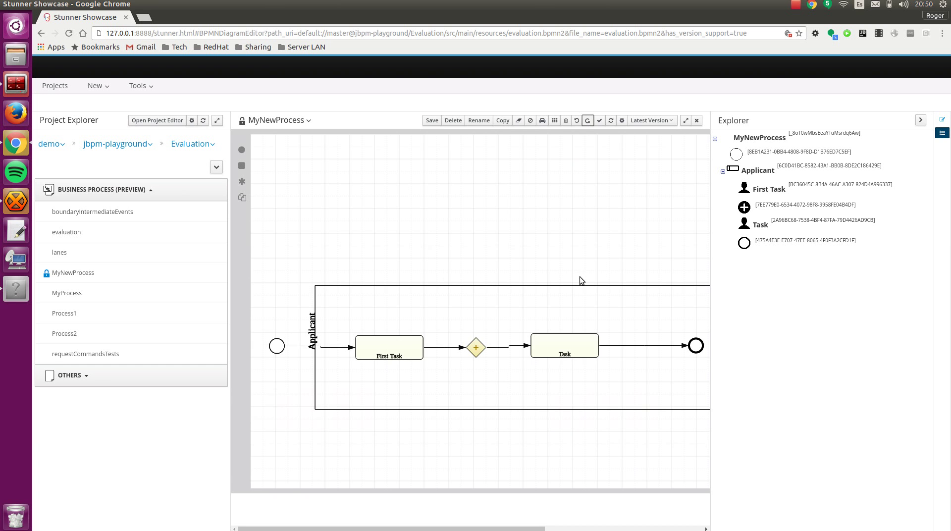
mouse_move(584, 260)
mouse_down()
mouse_move(527, 198)
mouse_move(492, 177)
mouse_move(580, 245)
mouse_move(578, 279)
mouse_move(602, 278)
mouse_move(579, 258)
mouse_up()
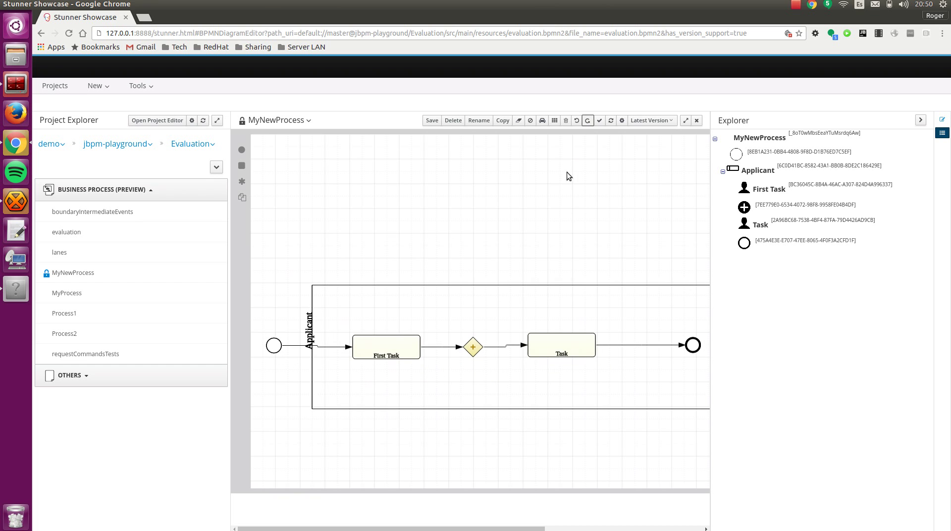
Close the MyNewProcess and evaluation diagrams, discarding unsaved data, and collapse the Business Process list
click(695, 121)
click(571, 107)
click(921, 121)
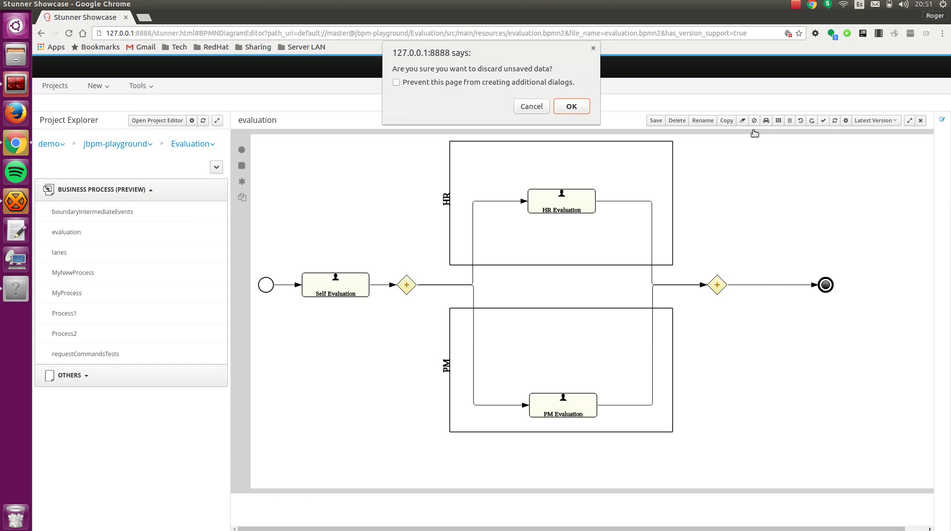
click(570, 107)
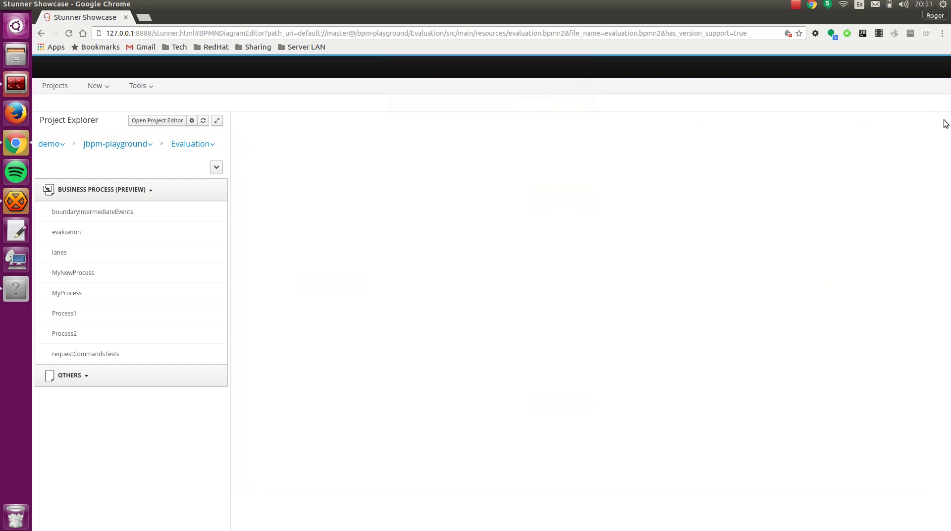
click(107, 189)
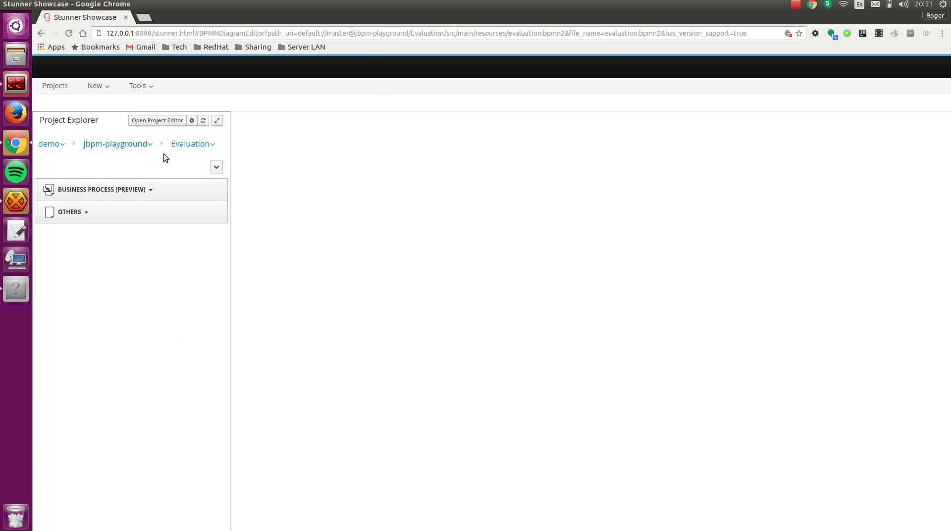
click(796, 5)
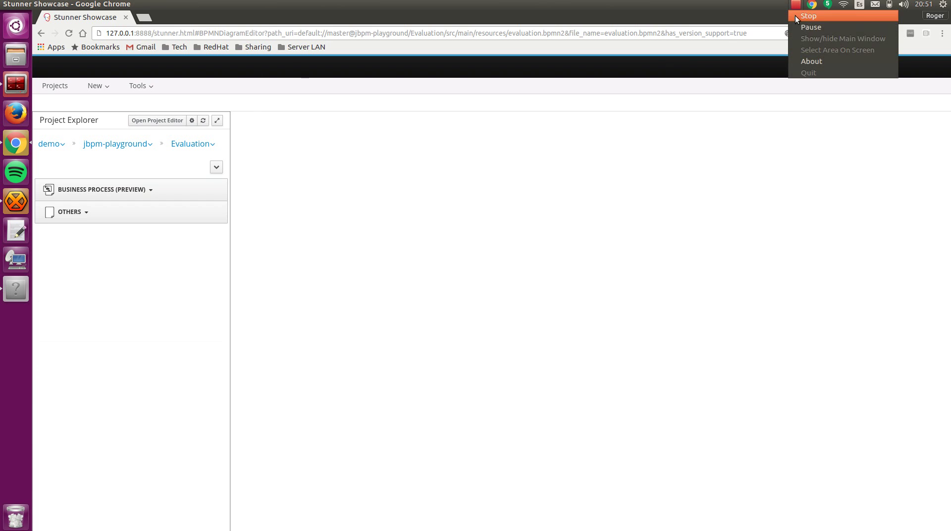